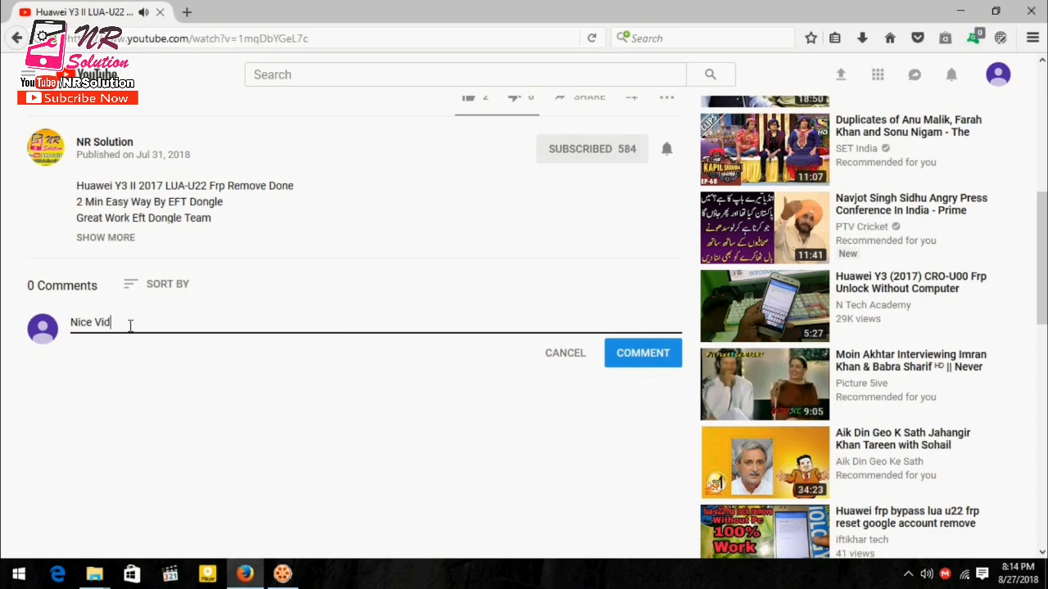
Finish the comment on the YouTube video so that it reads "Nice Video".
text(eo)
key(Return)
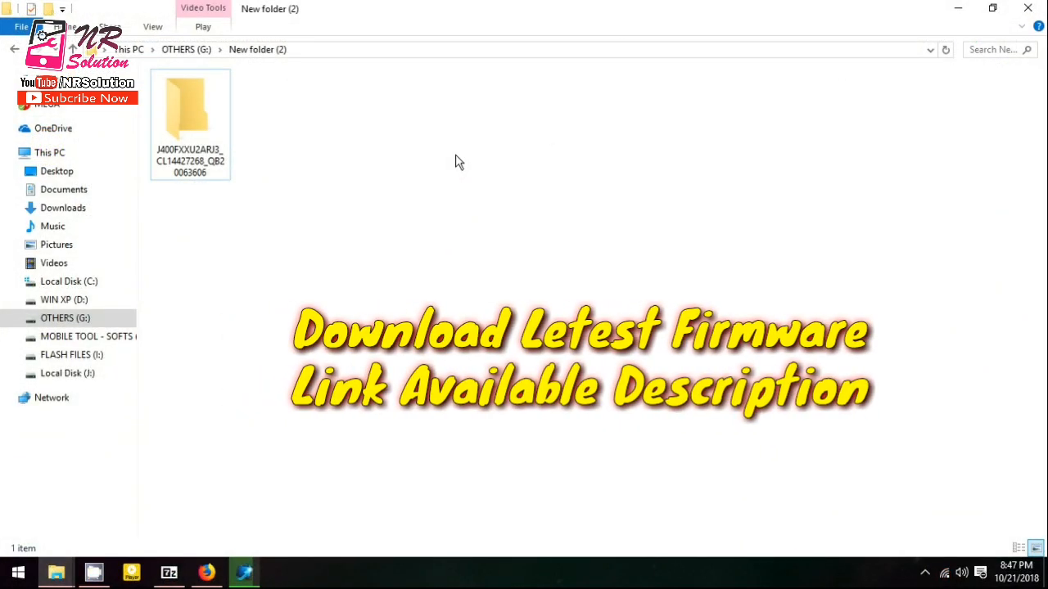
Open the J400FXXU2ARJ3_CL14427268_QB20063606 firmware folder to view its files.
click(183, 171)
double_click(184, 171)
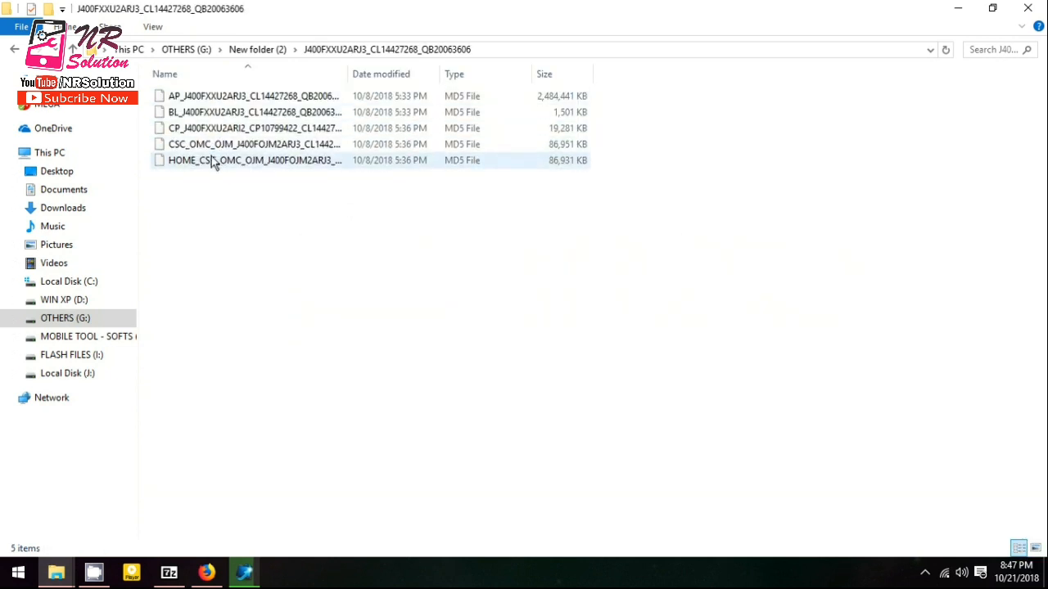
Switch to Firefox and show 50 items per page for the SM-J400F firmware search on Updato.
click(207, 572)
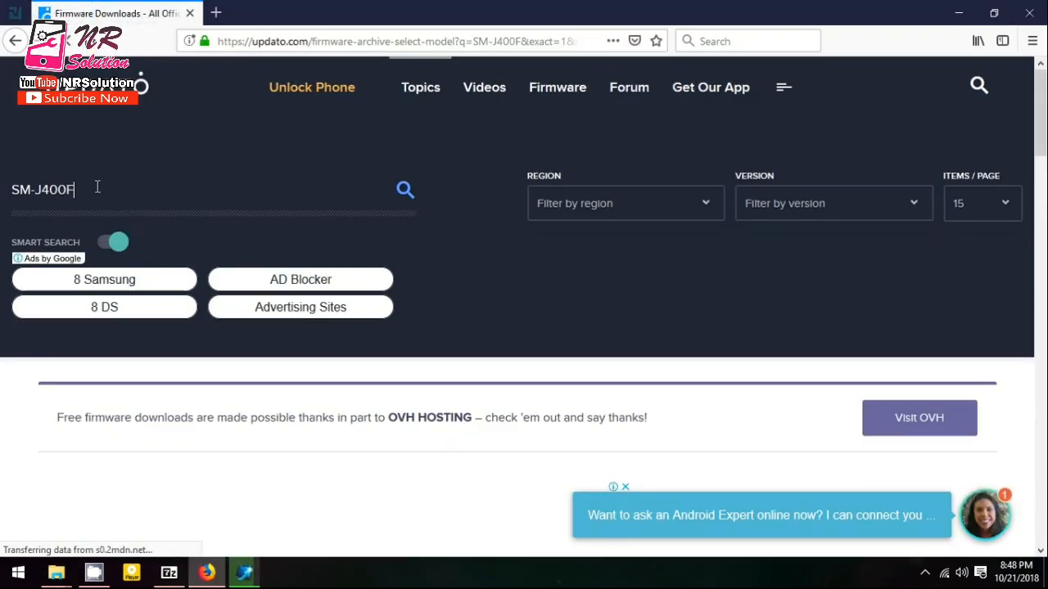
drag(93, 187, 6, 189)
click(997, 203)
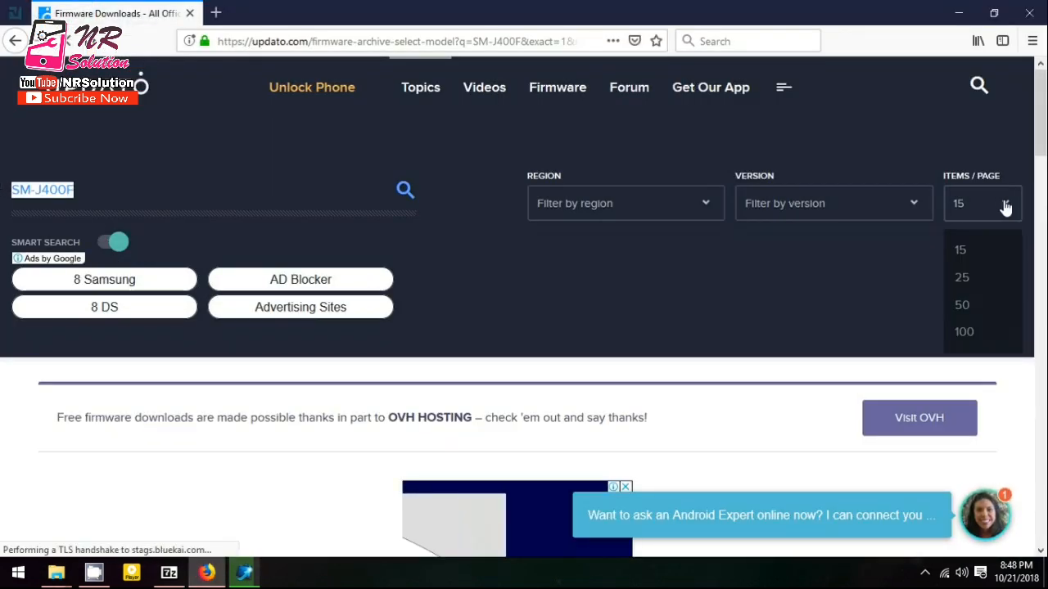
click(960, 307)
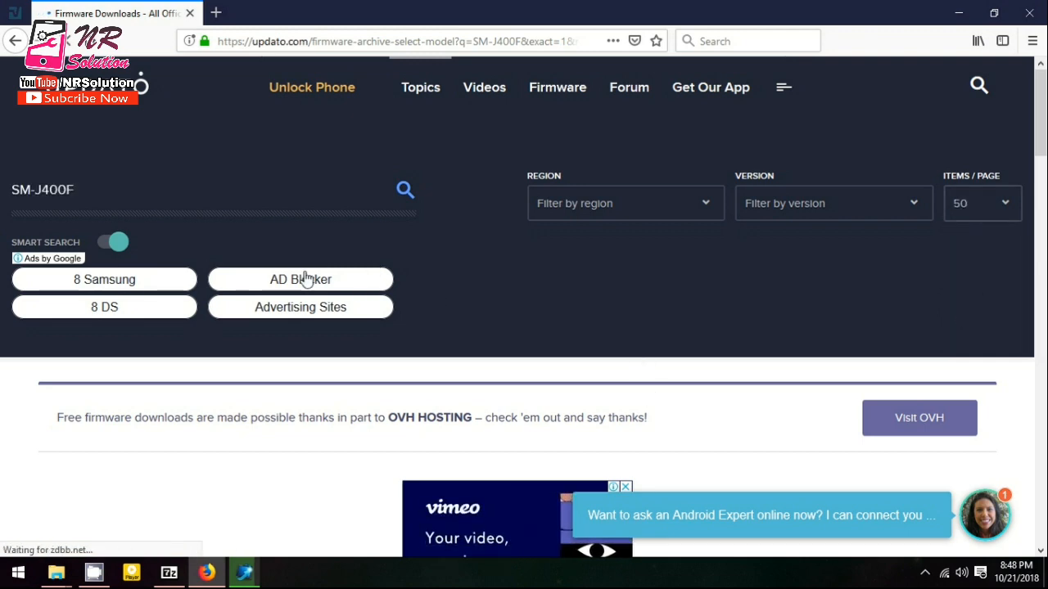
Examine the SM-J400F firmware list, comparing release dates, regions and PDA versions to find the latest build.
scroll(306, 275, down, 3)
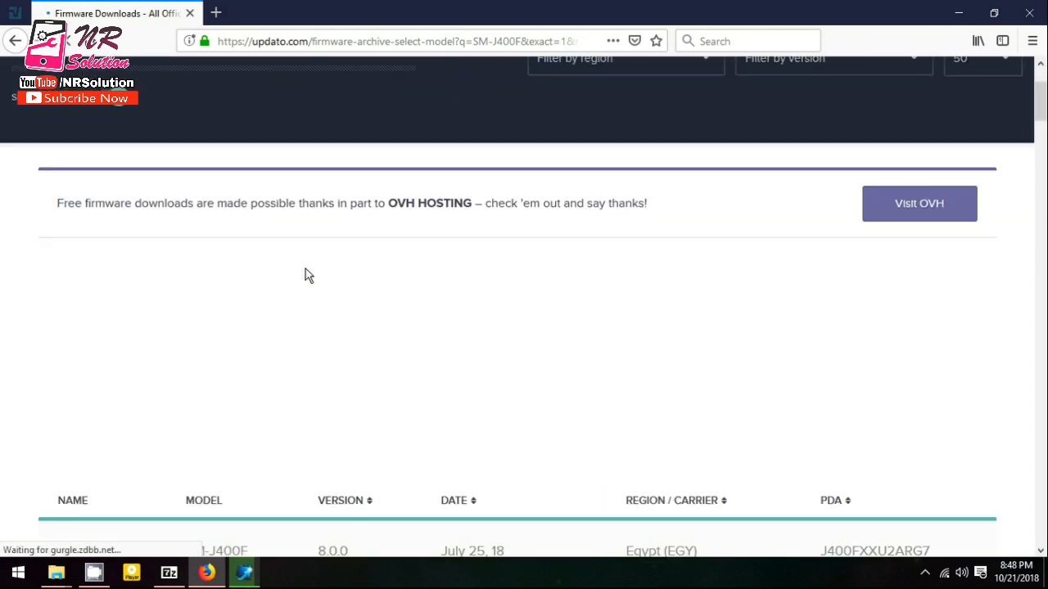
scroll(306, 276, down, 8)
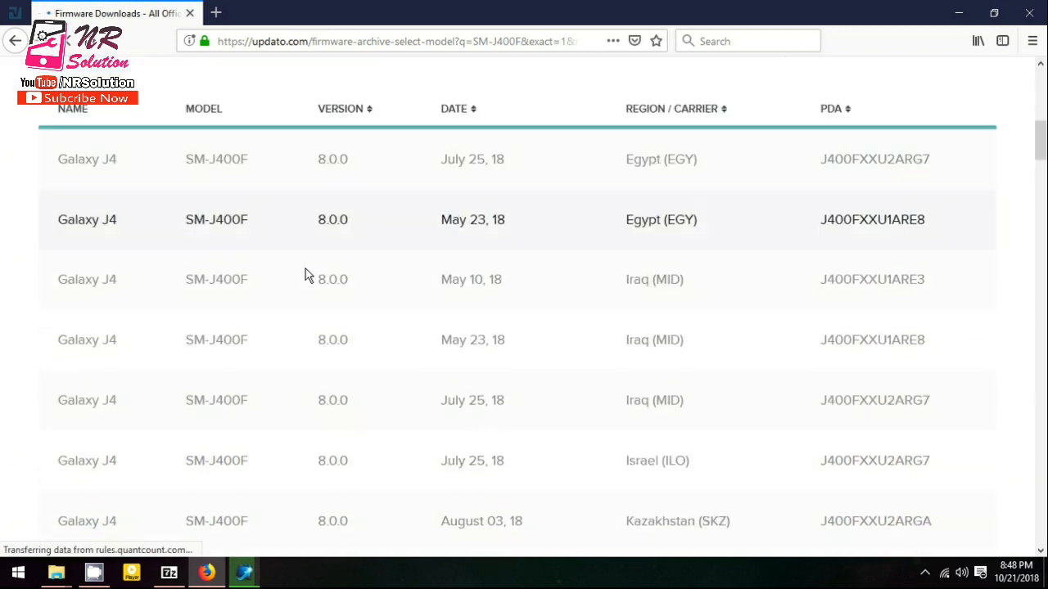
scroll(305, 270, down, 9)
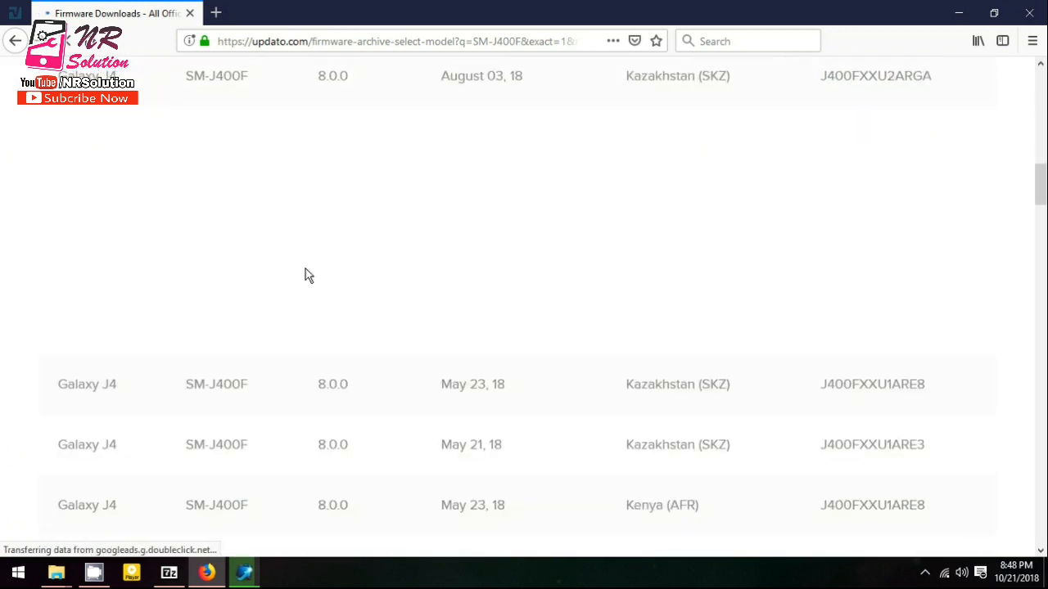
scroll(307, 276, down, 8)
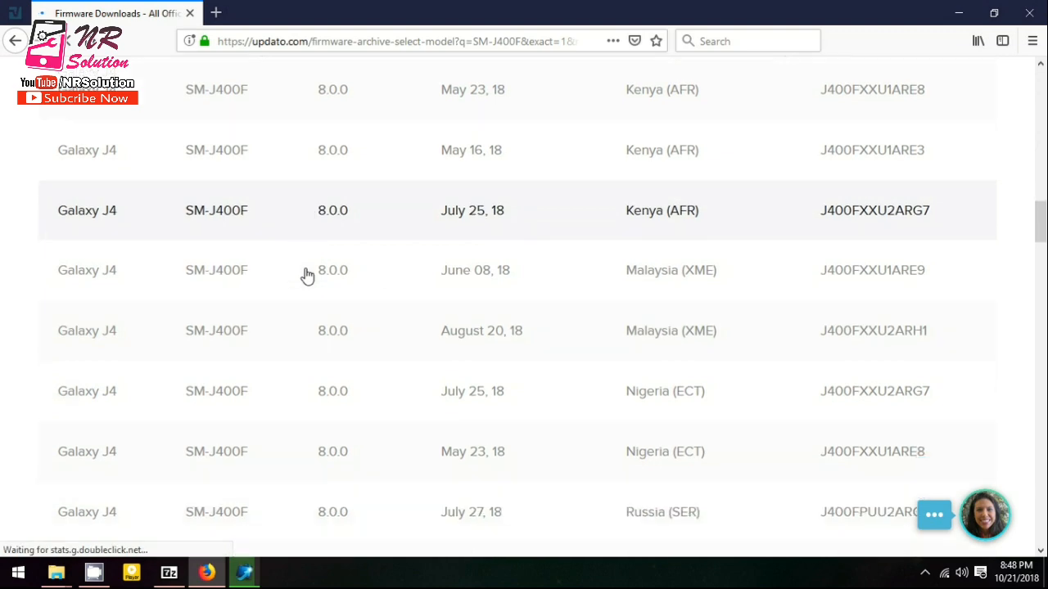
scroll(307, 276, down, 11)
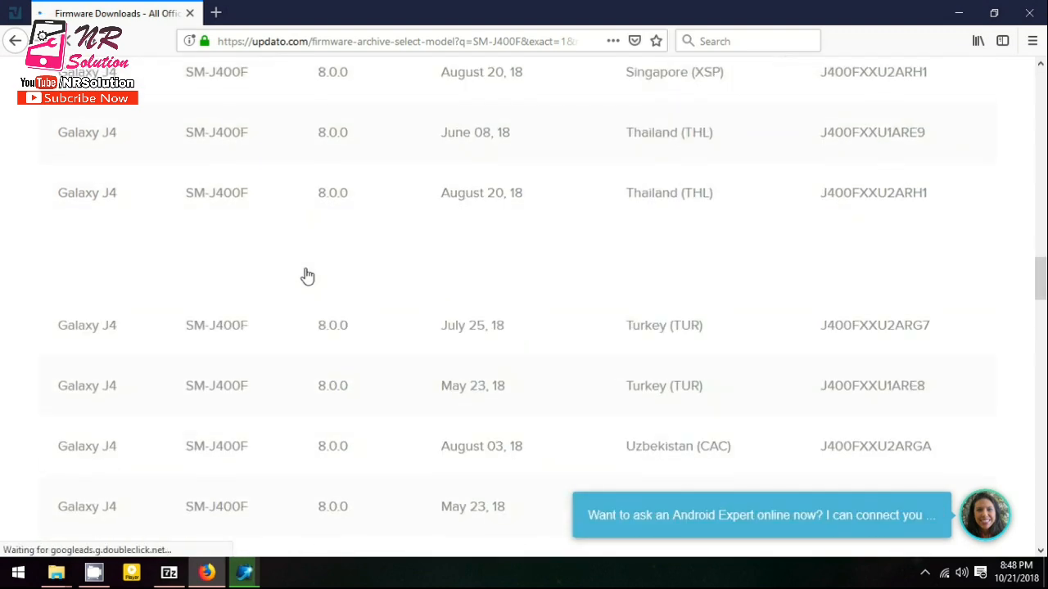
scroll(307, 276, down, 8)
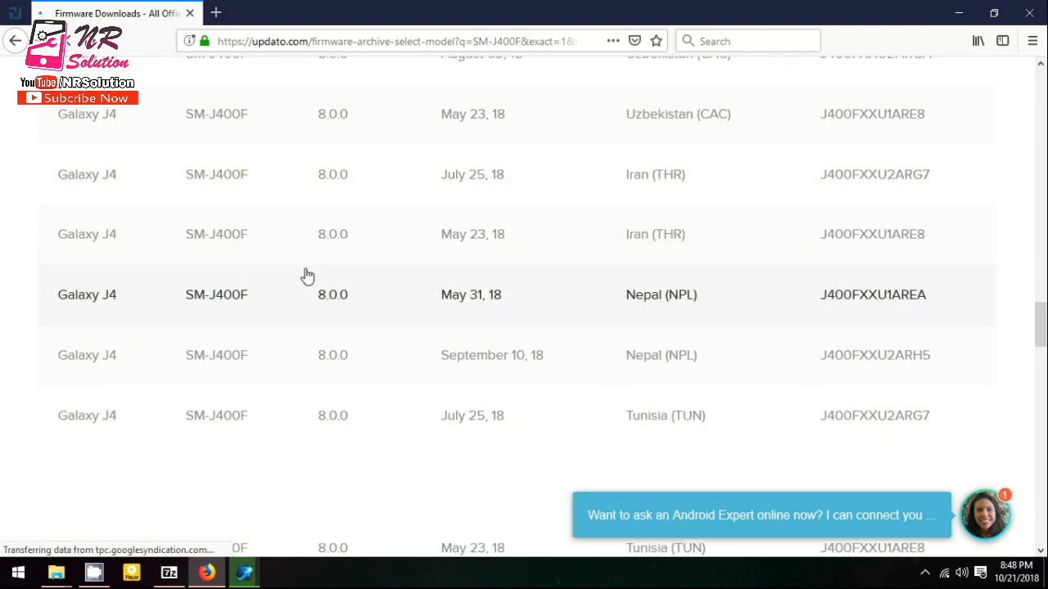
scroll(307, 276, down, 3)
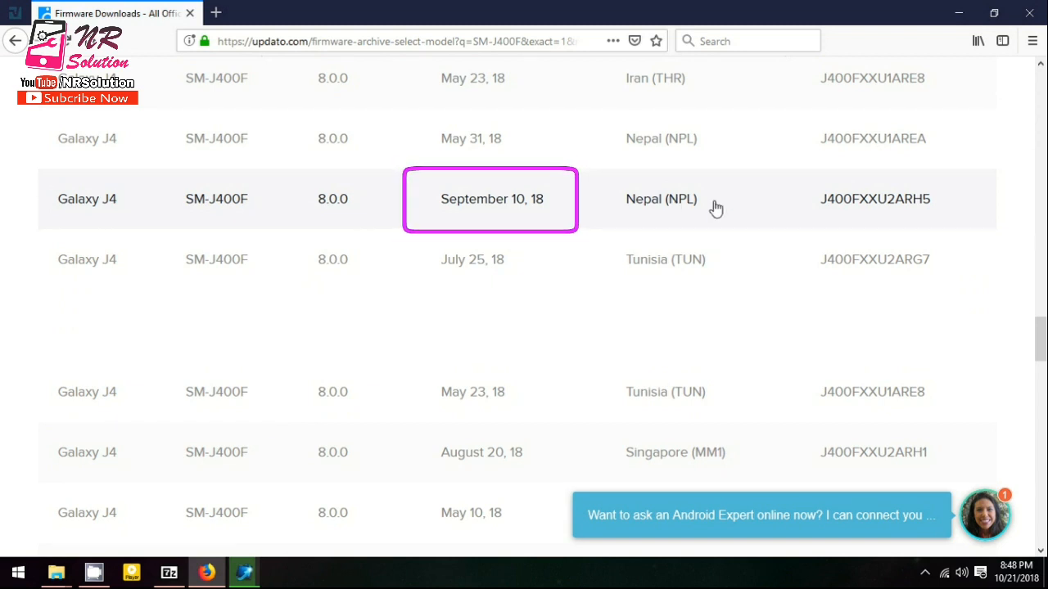
scroll(390, 212, down, 6)
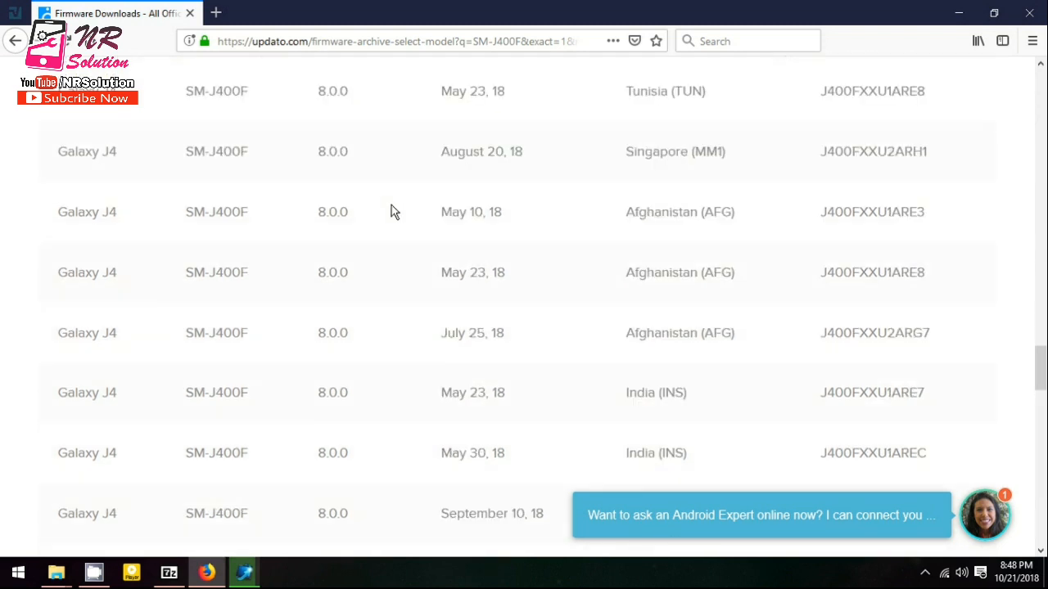
scroll(390, 212, down, 5)
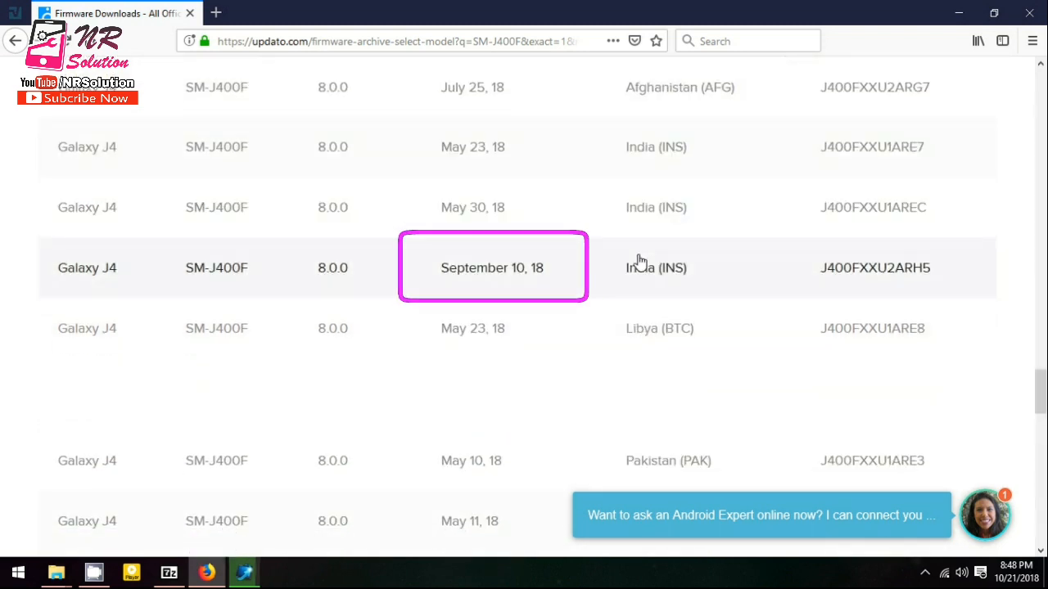
scroll(494, 273, down, 5)
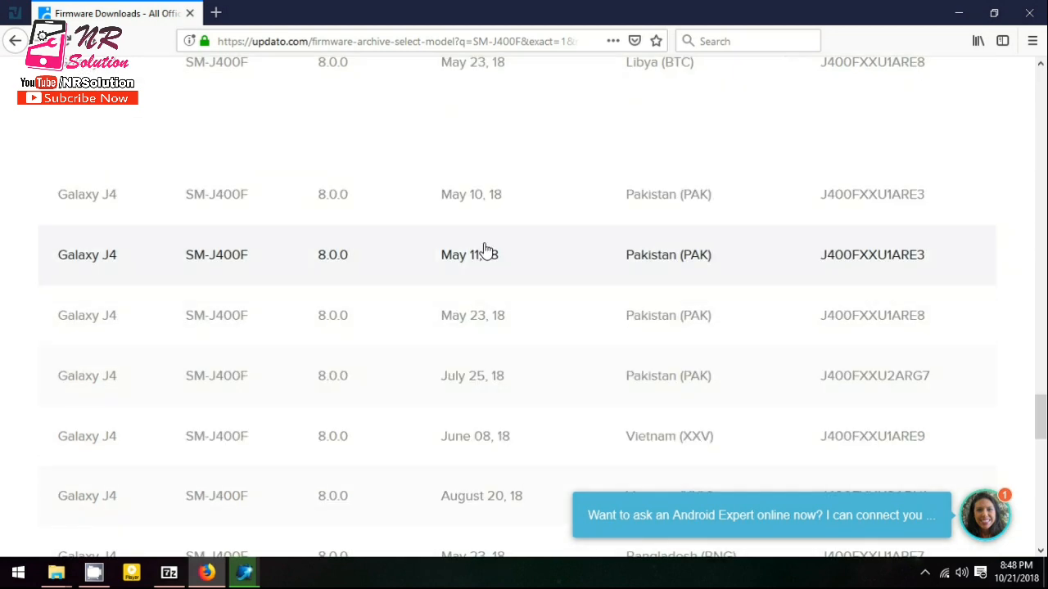
scroll(484, 249, down, 10)
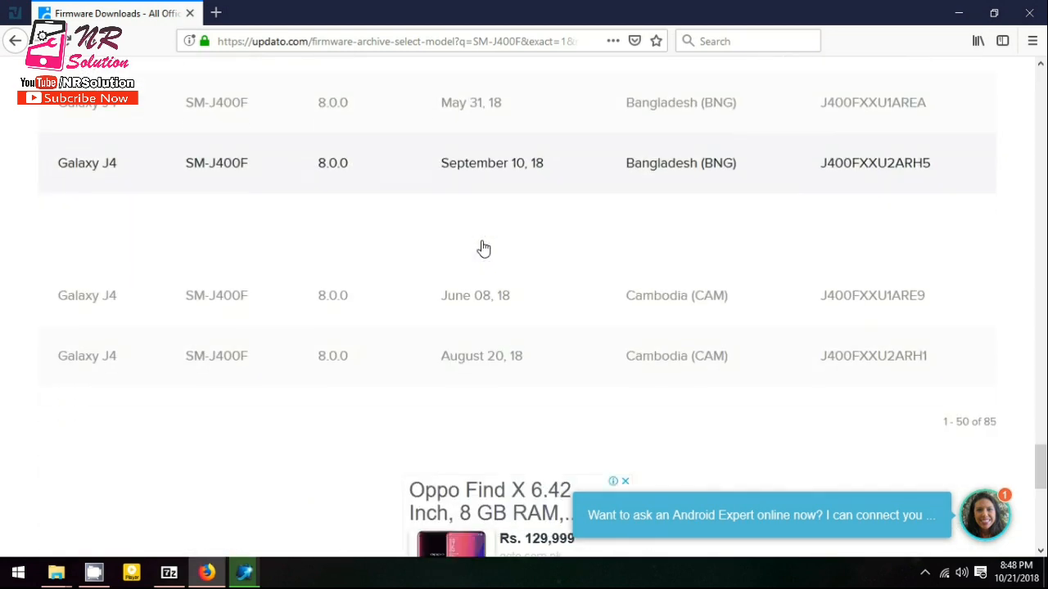
scroll(487, 247, down, 3)
scroll(540, 223, up, 6)
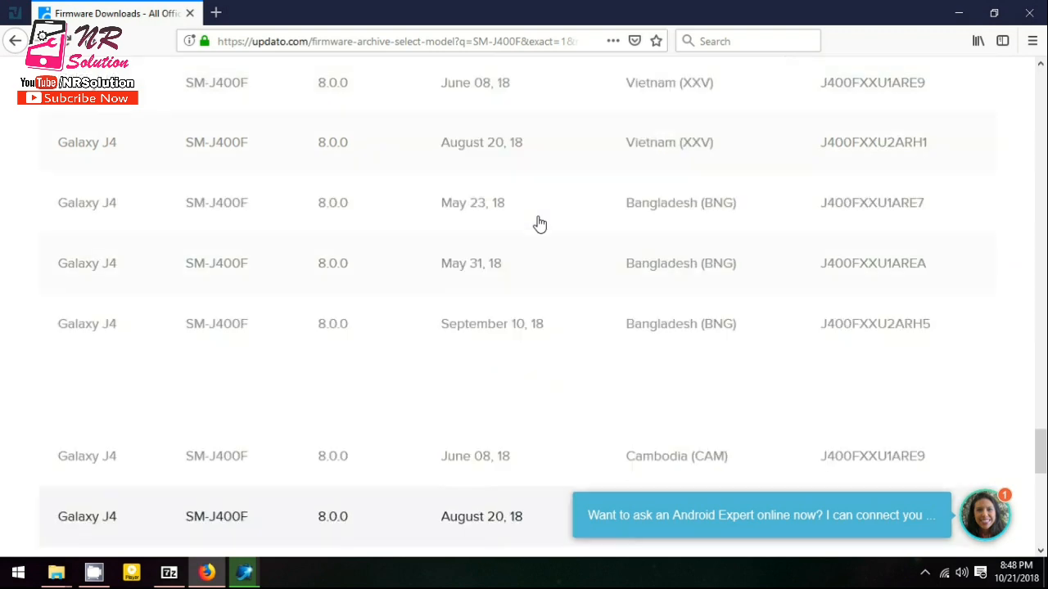
scroll(540, 224, up, 20)
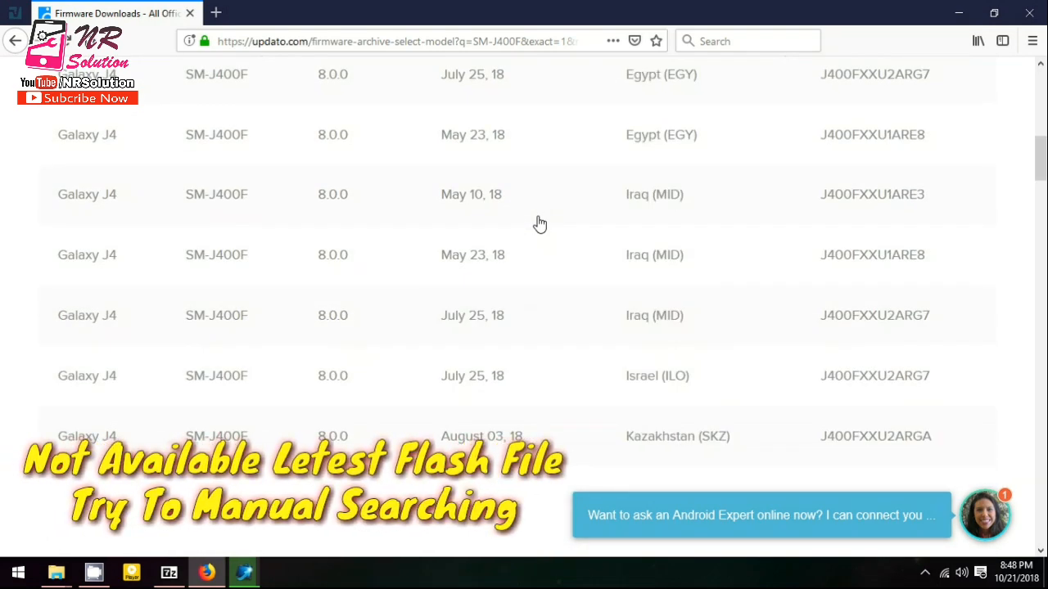
Filter the SM-J400F firmware results by the Saudi Arabia (KSA) region and update the list.
scroll(539, 223, up, 10)
scroll(538, 222, down, 2)
click(663, 131)
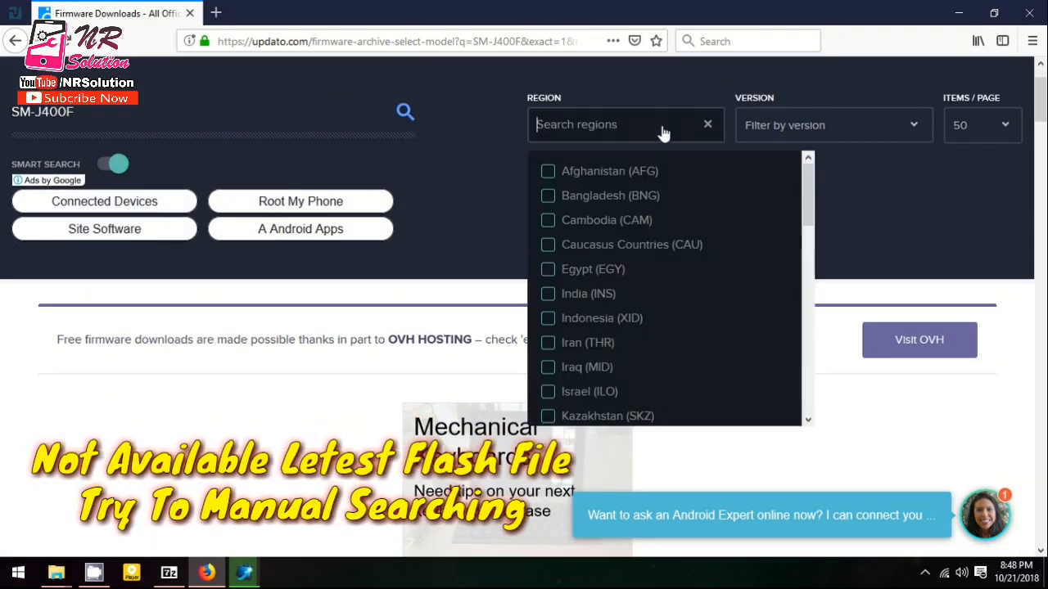
scroll(662, 221, down, 5)
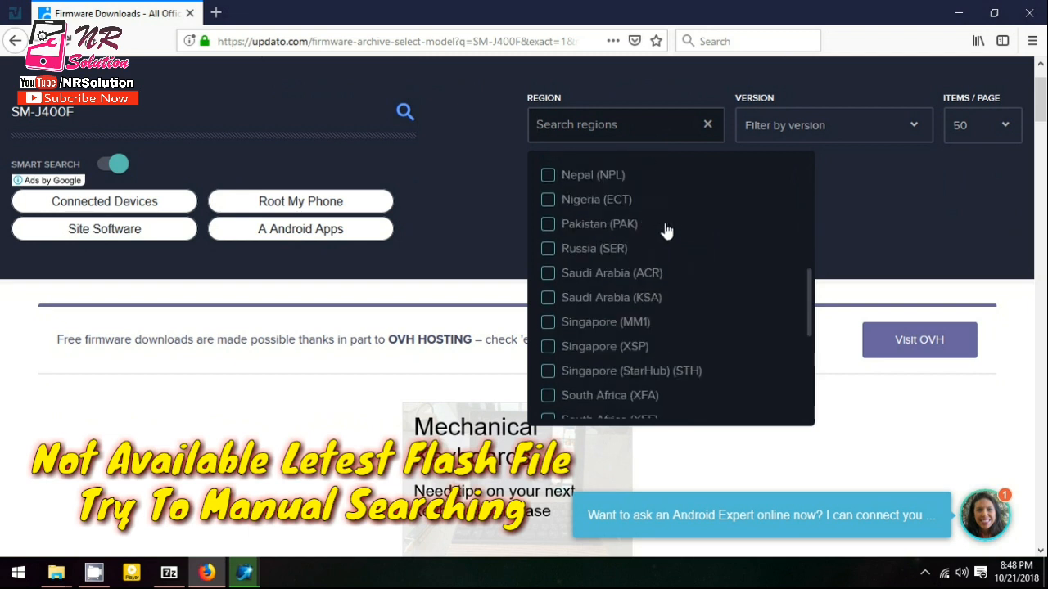
scroll(666, 232, down, 5)
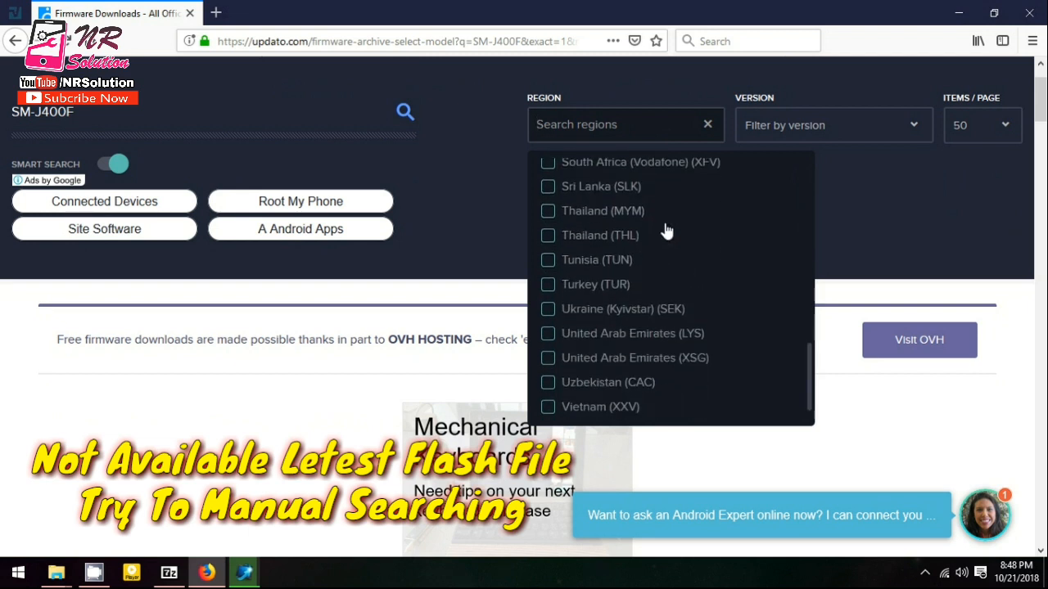
scroll(666, 230, up, 5)
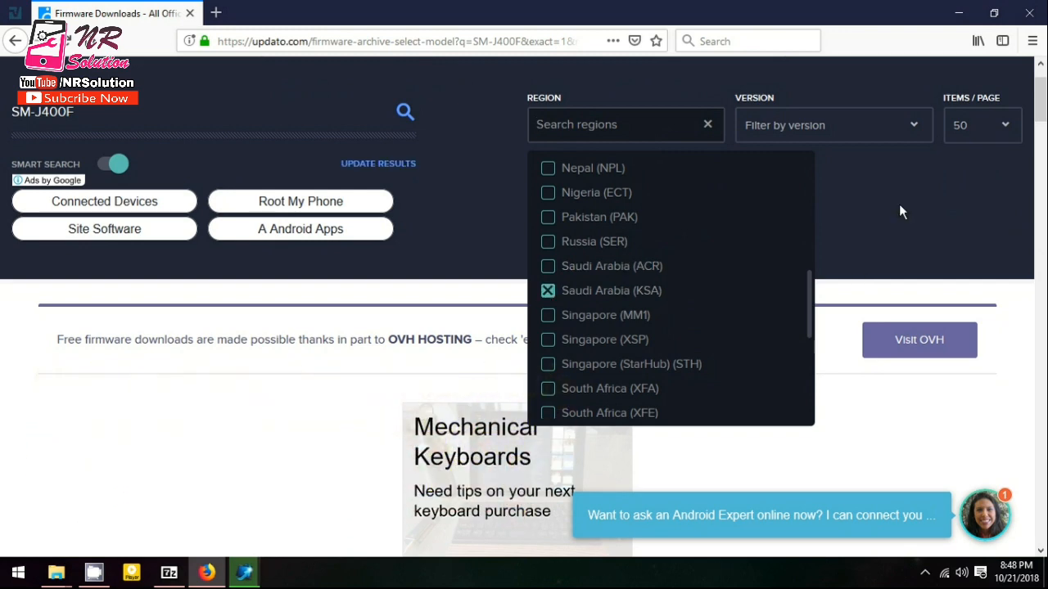
click(341, 119)
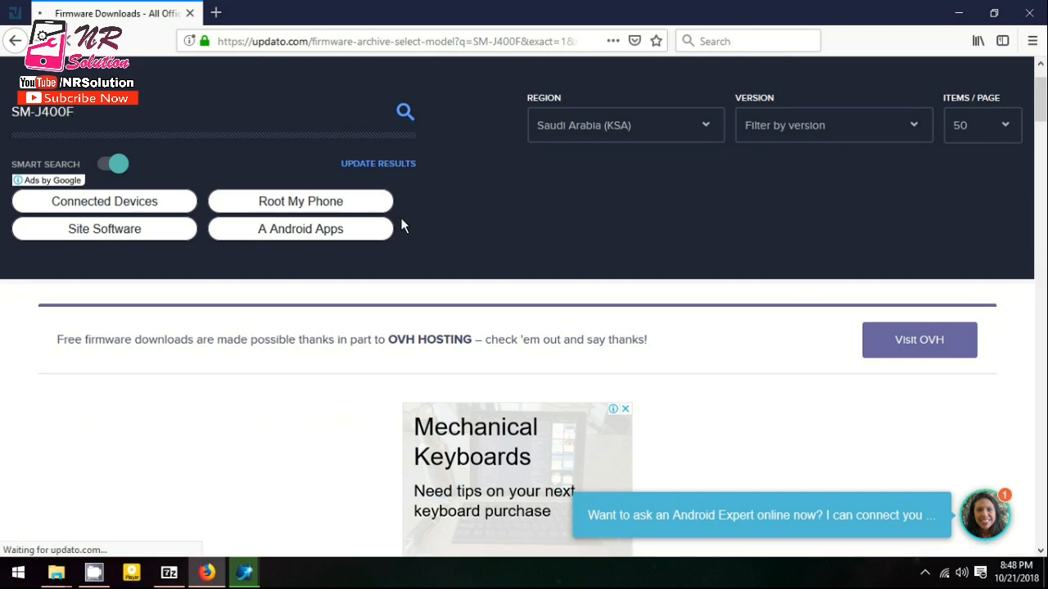
scroll(402, 228, down, 4)
scroll(402, 225, down, 4)
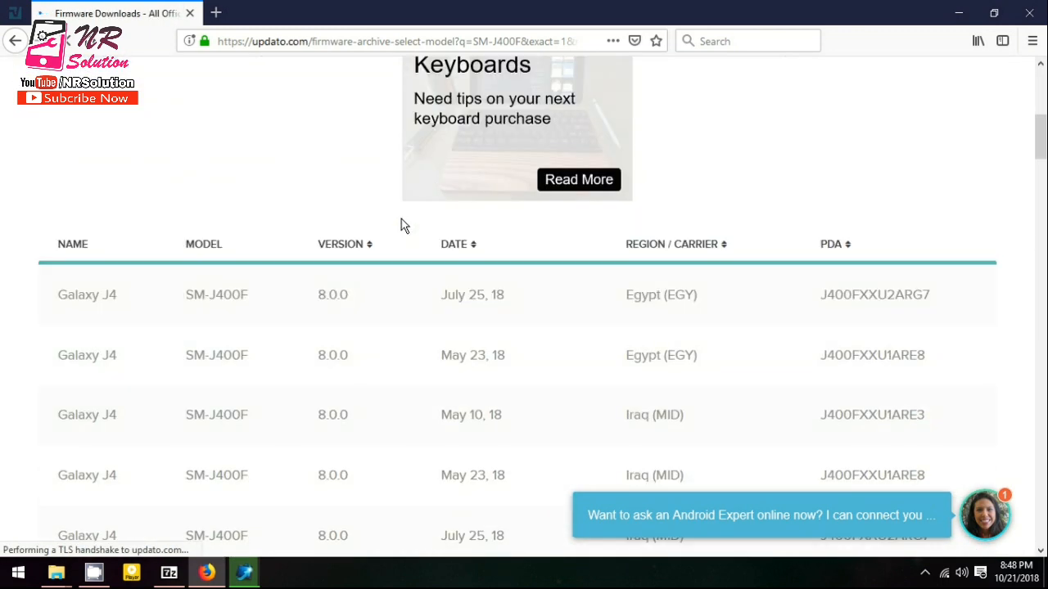
scroll(402, 225, up, 3)
scroll(401, 218, up, 3)
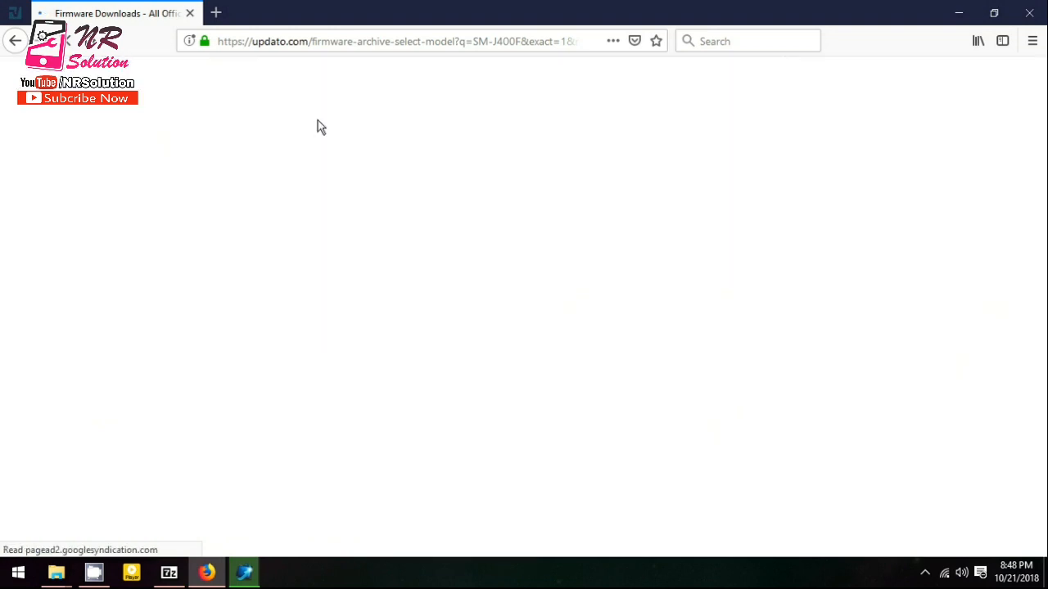
Open the Saudi Arabia (KSA) firmware J400FXXU2ARJ3 dated October 10, 18 and review its download page.
scroll(436, 246, down, 1)
scroll(436, 252, down, 11)
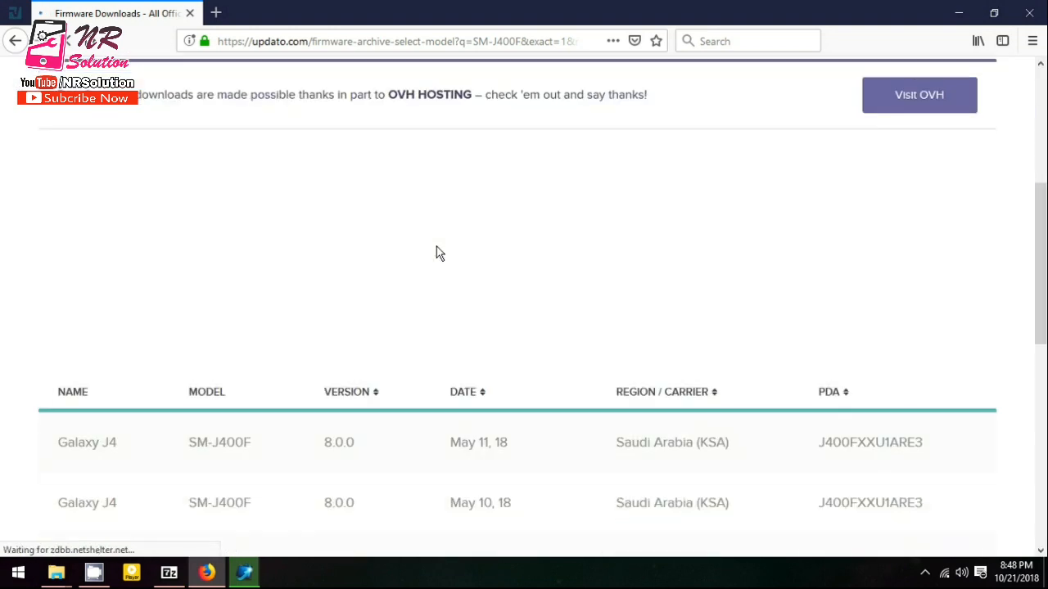
scroll(437, 252, down, 3)
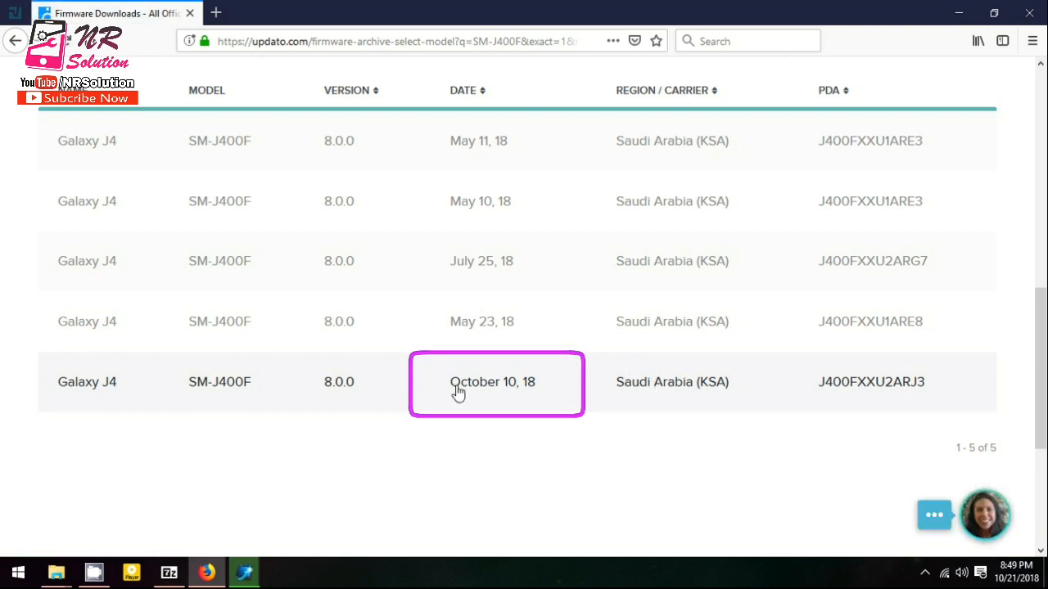
click(663, 391)
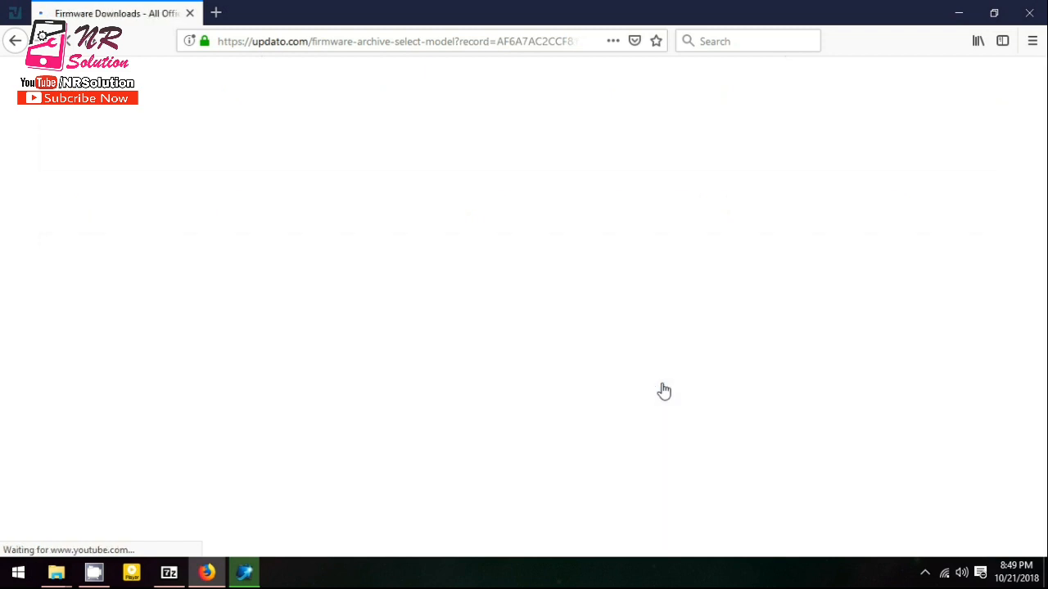
scroll(708, 384, down, 3)
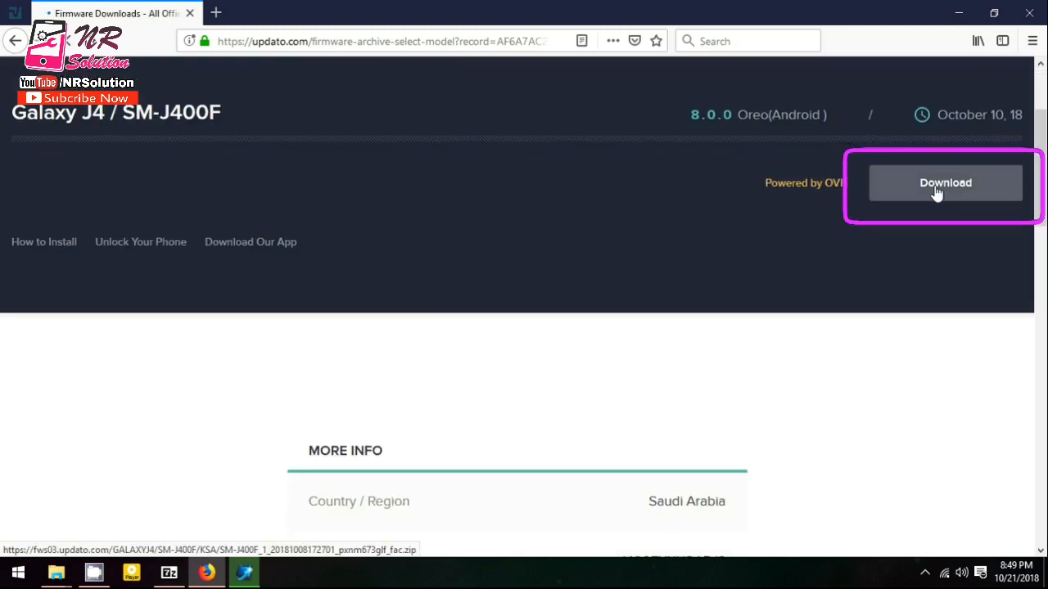
scroll(450, 352, down, 7)
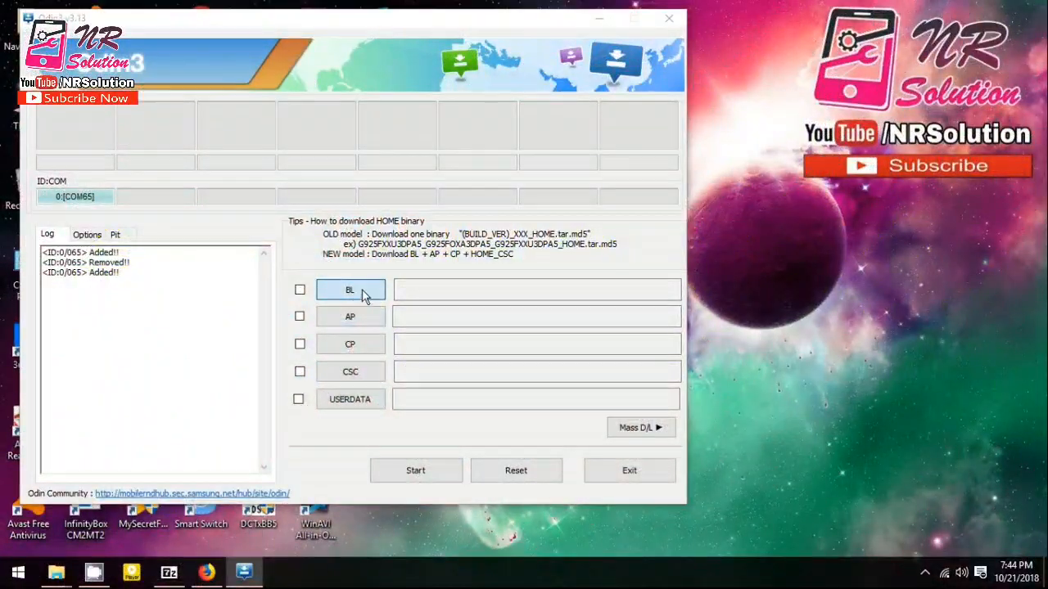
In Odin3, load the J400FXXU2ARJ3 BL and AP firmware files from New folder (2) into their matching slots.
click(349, 292)
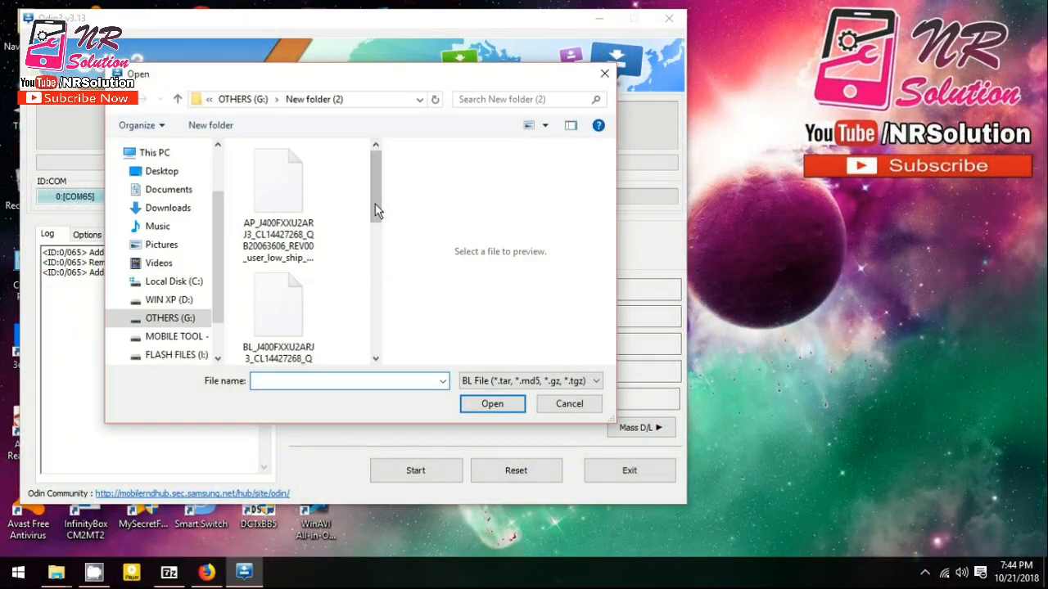
scroll(376, 204, down, 1)
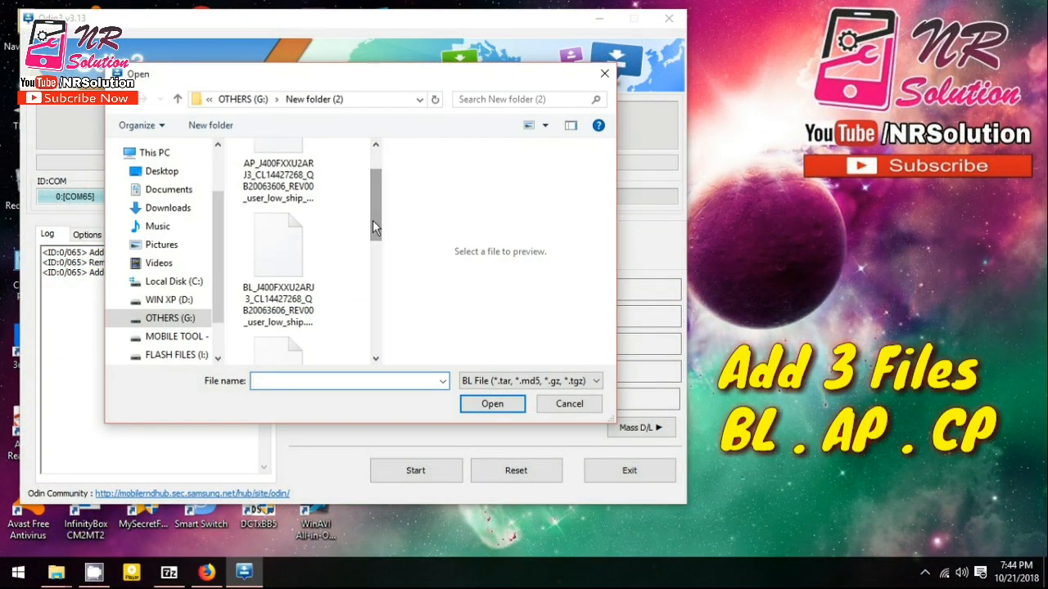
double_click(285, 263)
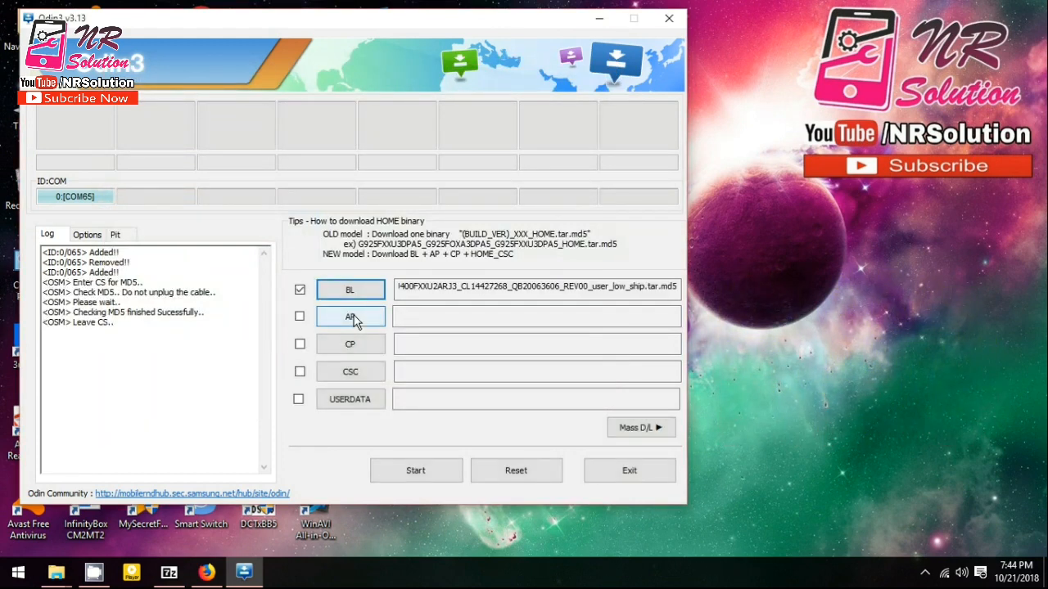
click(351, 317)
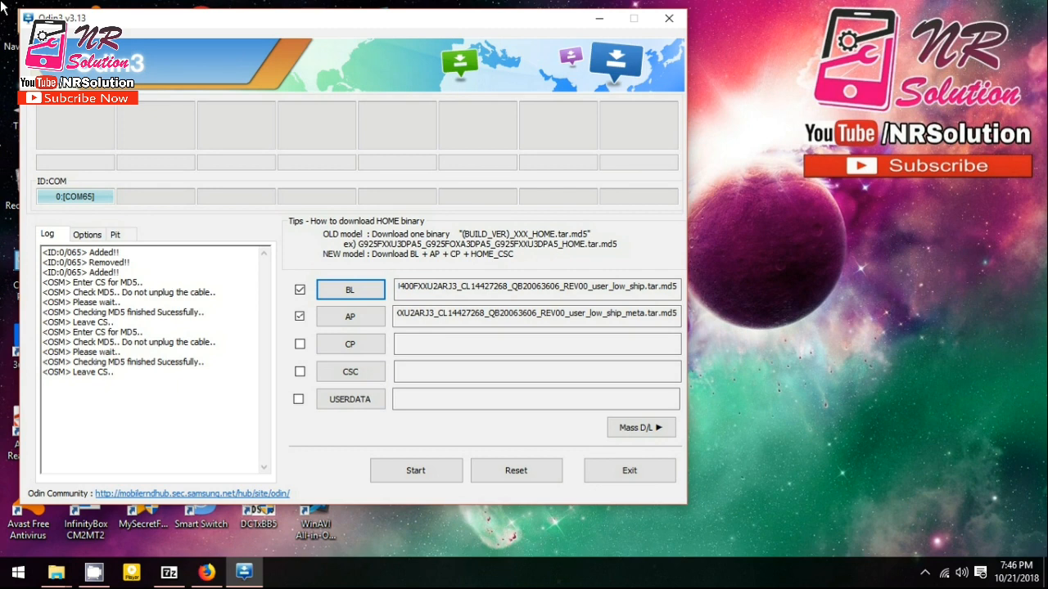
Load the CP_J400FXXU2ARI2_CP10799422 file into the CP slot and start flashing the phone.
click(347, 347)
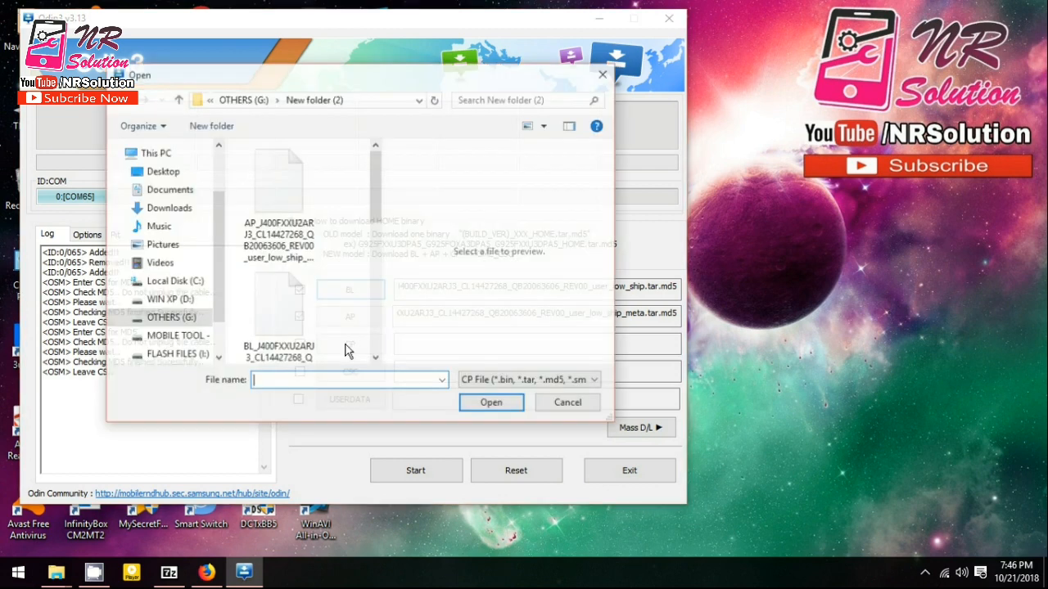
scroll(298, 286, down, 2)
click(298, 286)
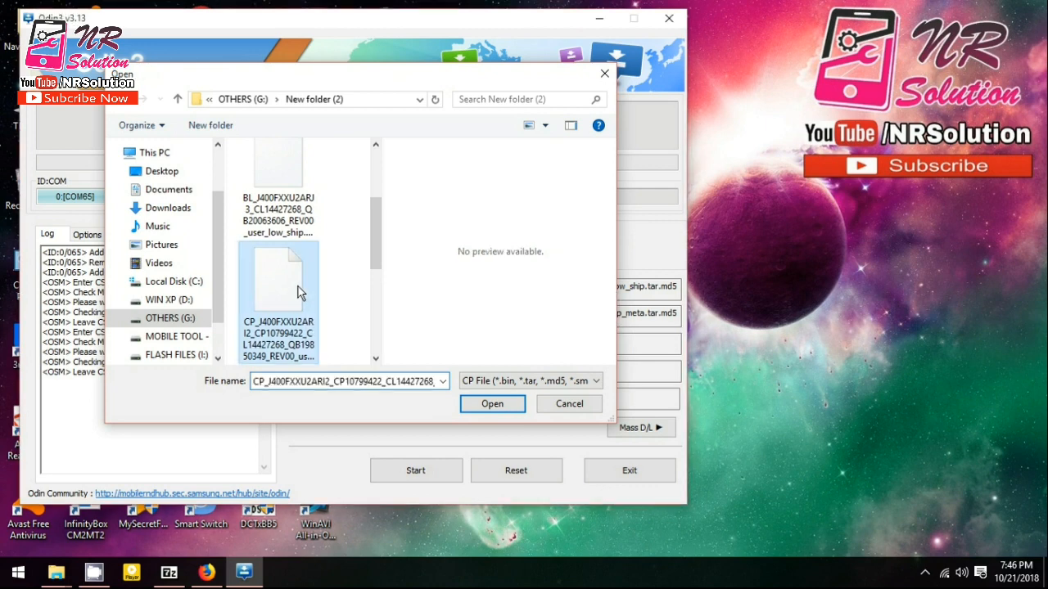
double_click(298, 287)
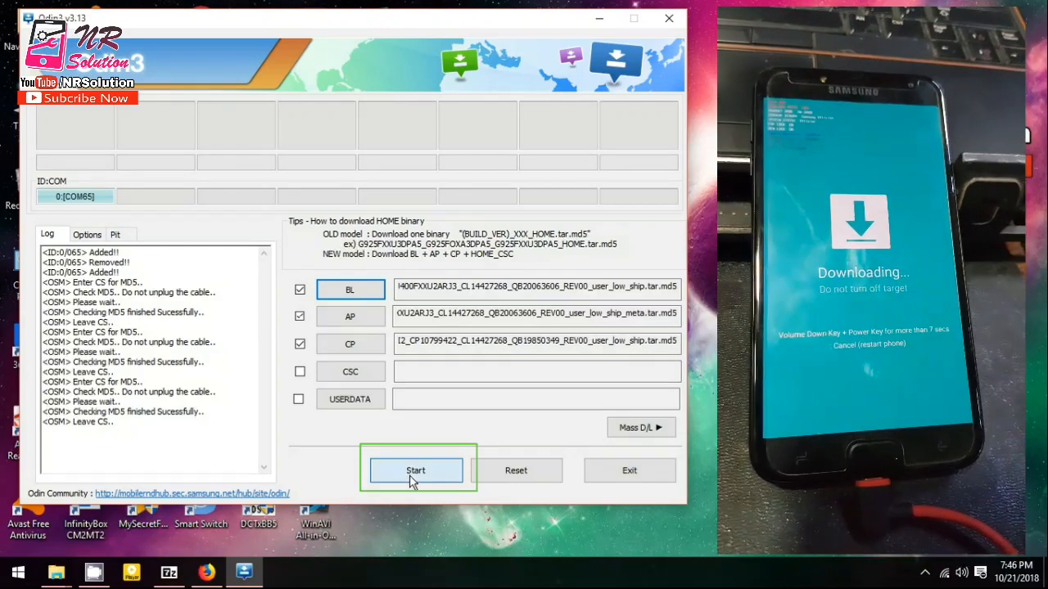
click(412, 478)
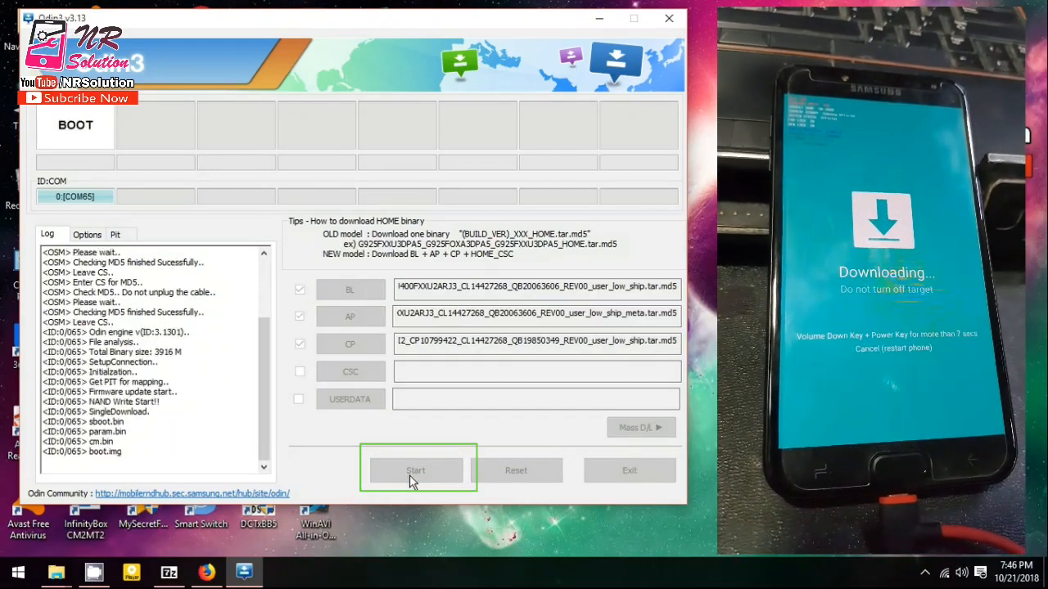